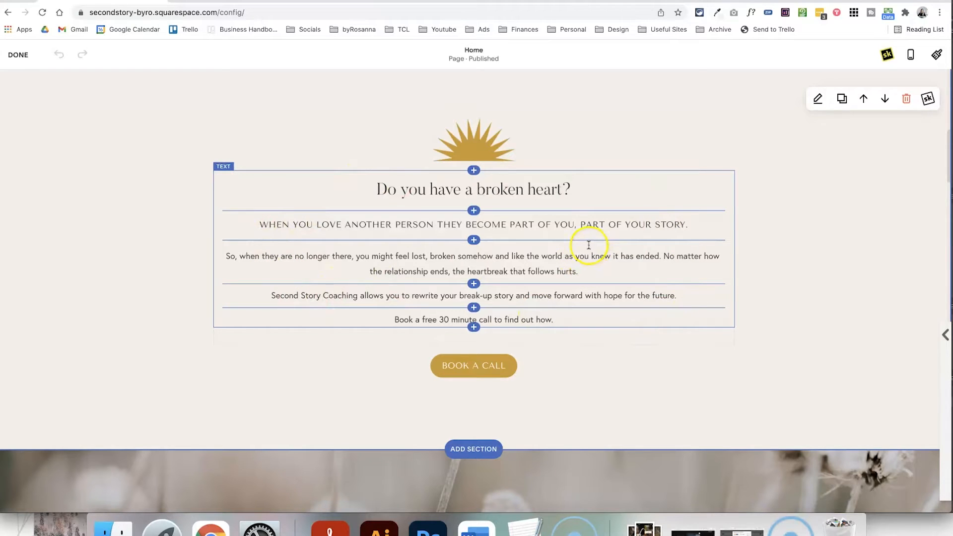
- Look through the blocks that can be added below the intro text and the section's format settings
{"action": "left_click", "coordinate": [474, 328]}
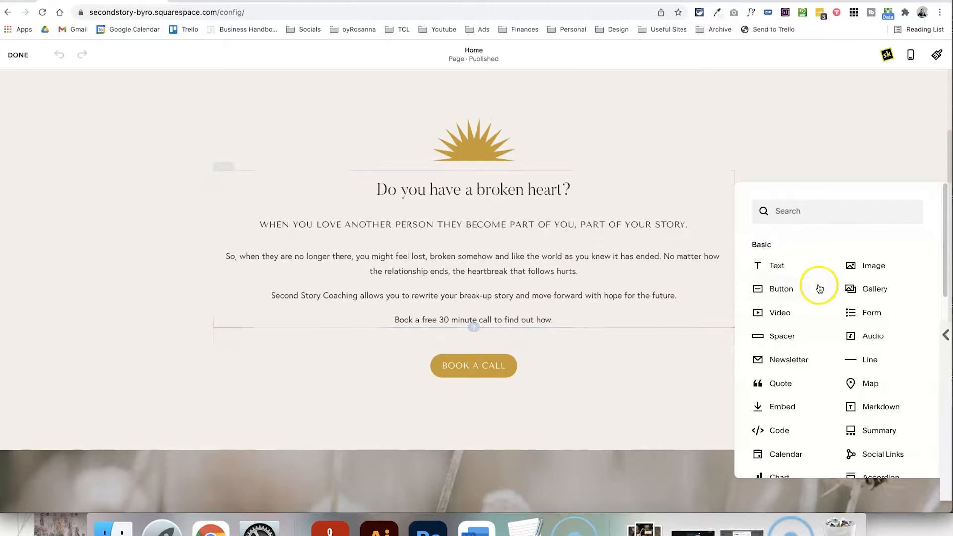
{"action": "left_click", "coordinate": [711, 156]}
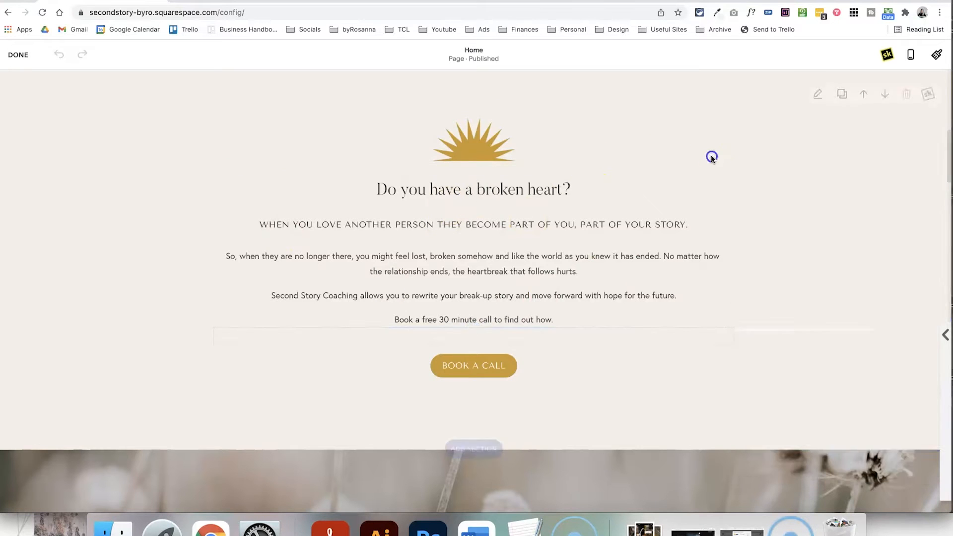
{"action": "left_click", "coordinate": [818, 102]}
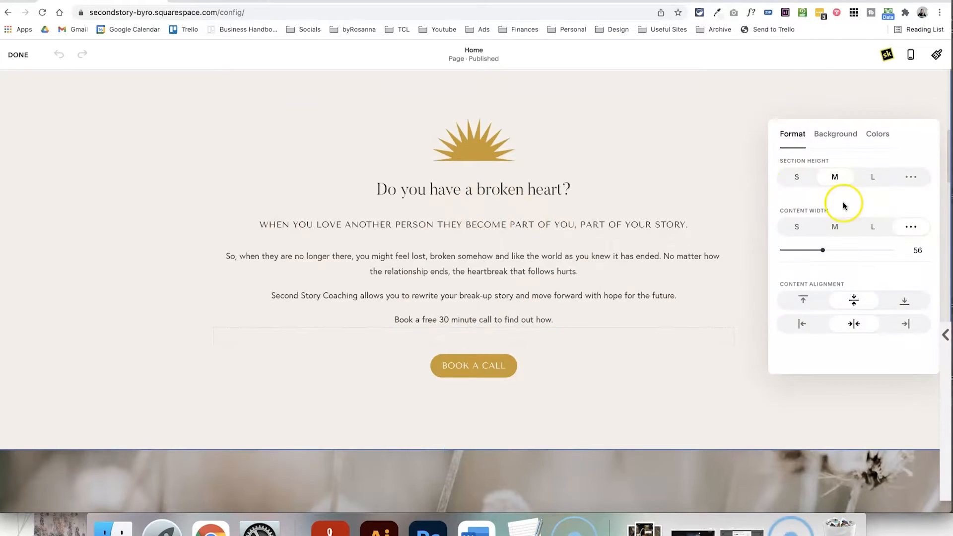
{"action": "left_click", "coordinate": [741, 189]}
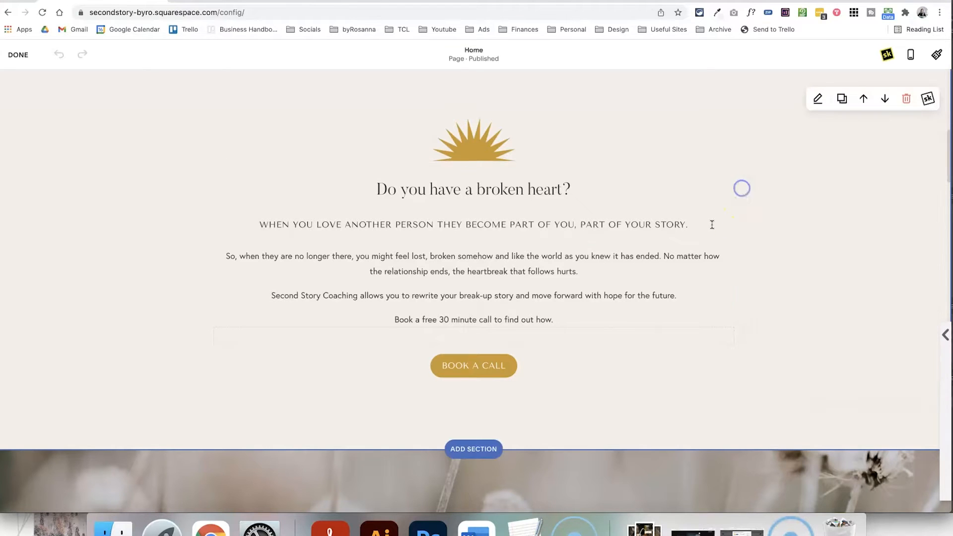
- Examine the SquareKicker design options for the "Do you have a broken heart?" text block
{"action": "left_click", "coordinate": [525, 173]}
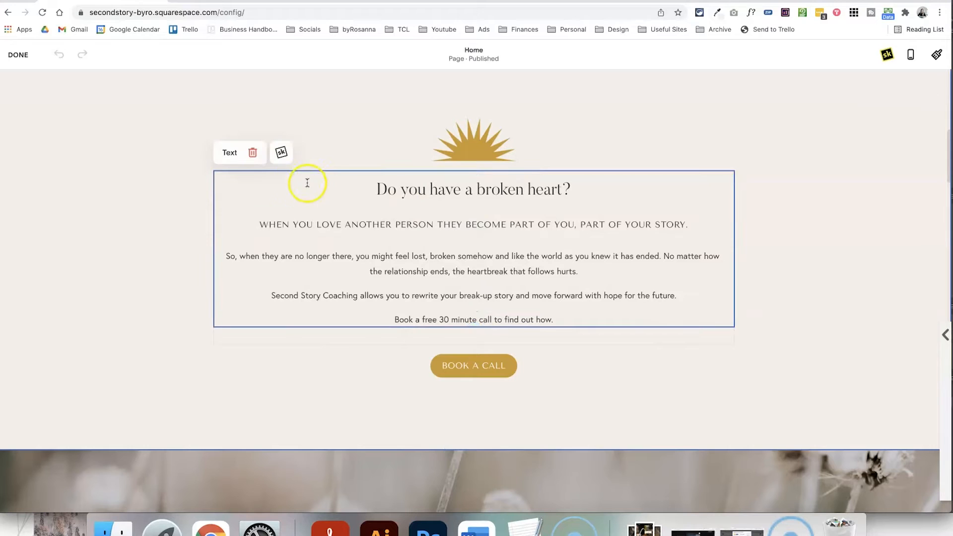
{"action": "left_click", "coordinate": [281, 153]}
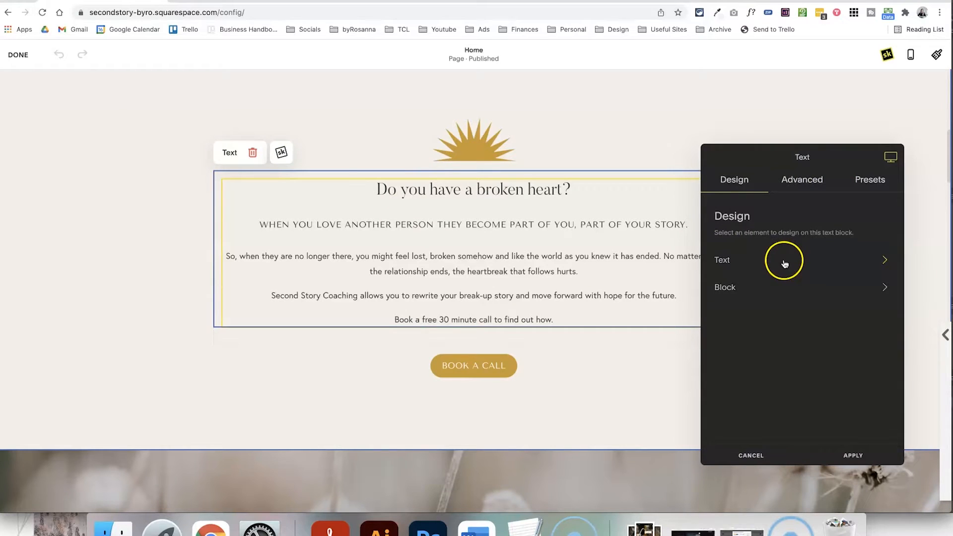
{"action": "left_click", "coordinate": [791, 292]}
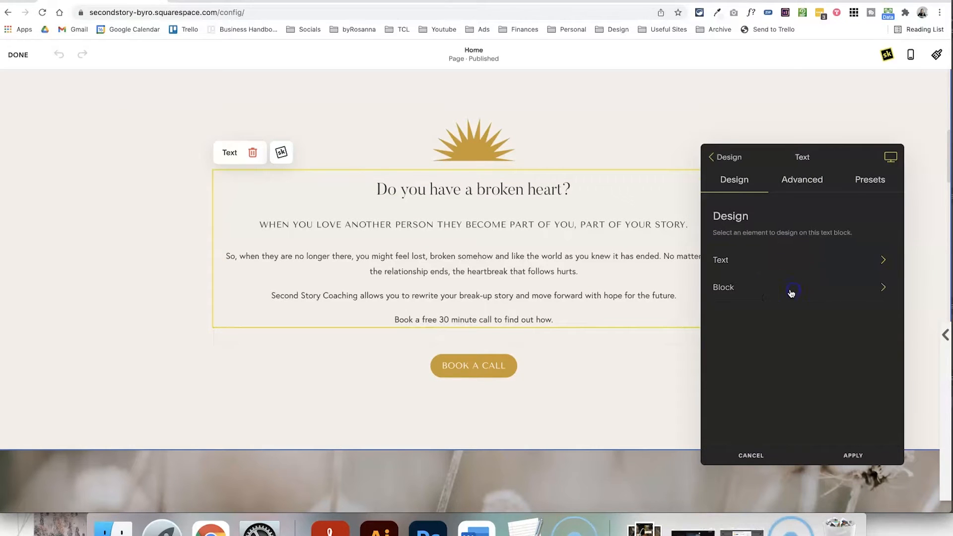
{"action": "left_click", "coordinate": [799, 276]}
{"action": "mouse_move", "coordinate": [882, 307]}
{"action": "left_mouse_down"}
{"action": "mouse_move", "coordinate": [767, 311]}
{"action": "mouse_move", "coordinate": [885, 312]}
{"action": "left_mouse_up"}
{"action": "left_click", "coordinate": [691, 159]}
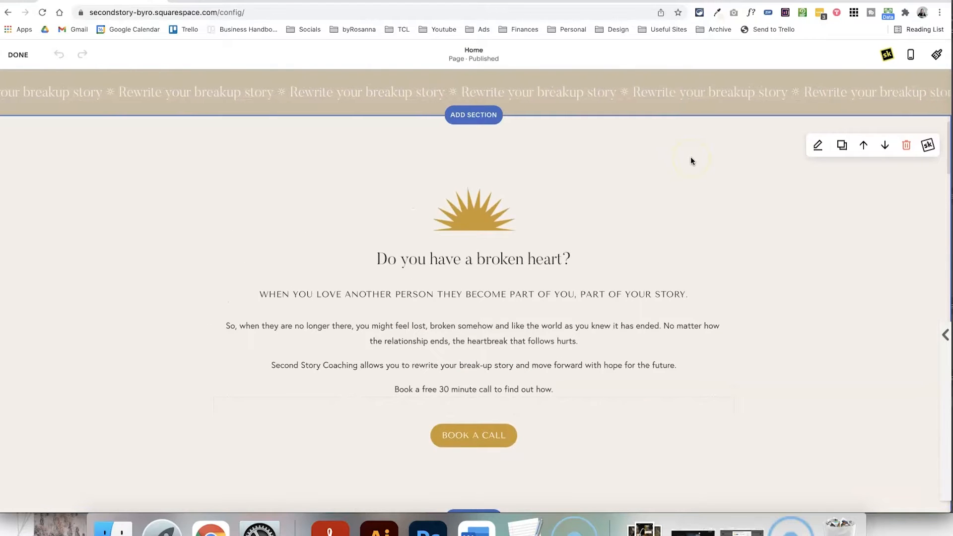
{"action": "left_click", "coordinate": [685, 176]}
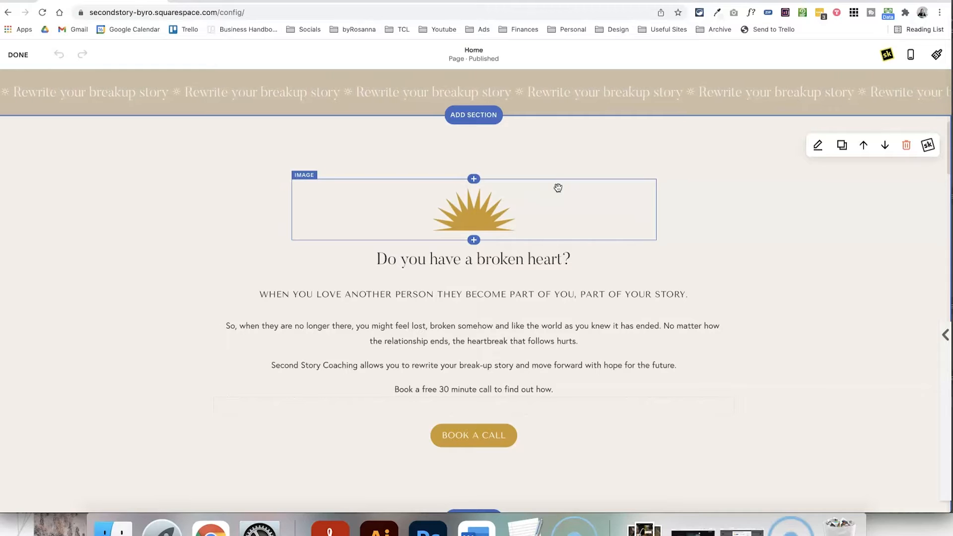
{"action": "left_click", "coordinate": [563, 188]}
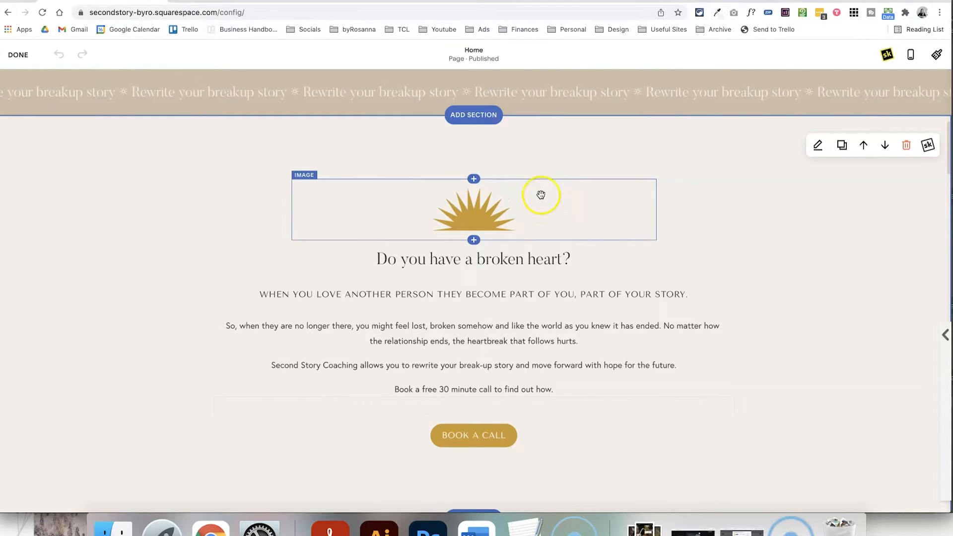
- Try enabling the scroll up button in the SquareKicker site-wide design settings
{"action": "left_click", "coordinate": [888, 57]}
{"action": "left_click", "coordinate": [889, 59]}
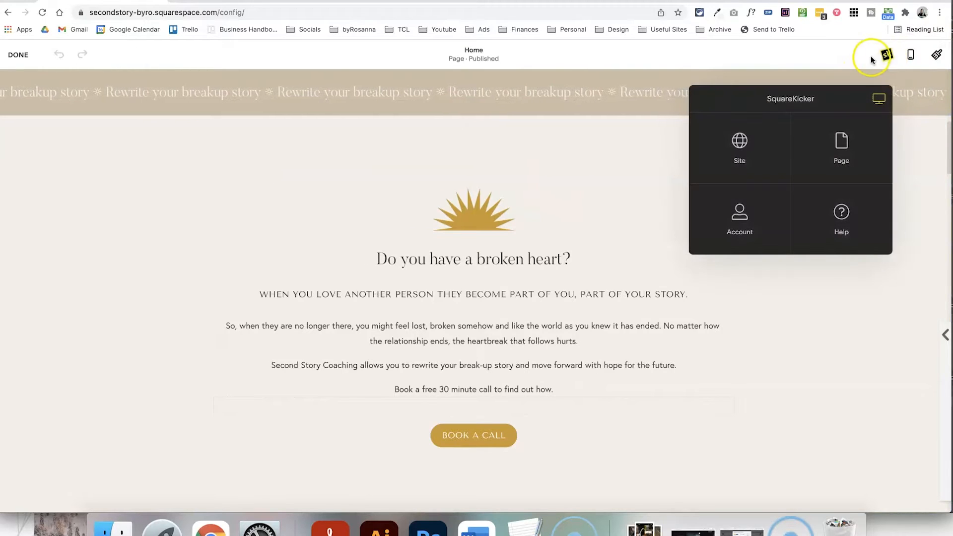
{"action": "left_click", "coordinate": [738, 146]}
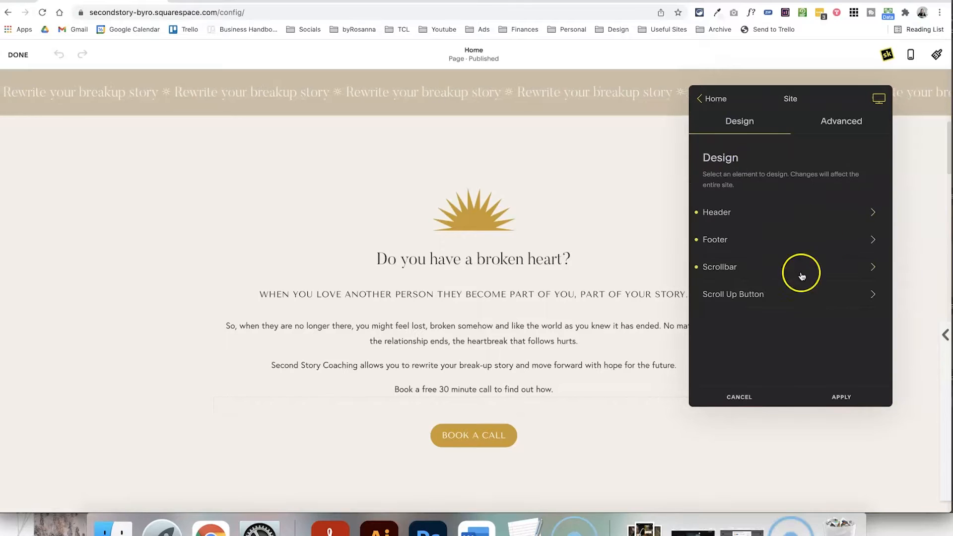
{"action": "left_click", "coordinate": [753, 298]}
{"action": "left_click", "coordinate": [866, 213]}
{"action": "left_click", "coordinate": [946, 408]}
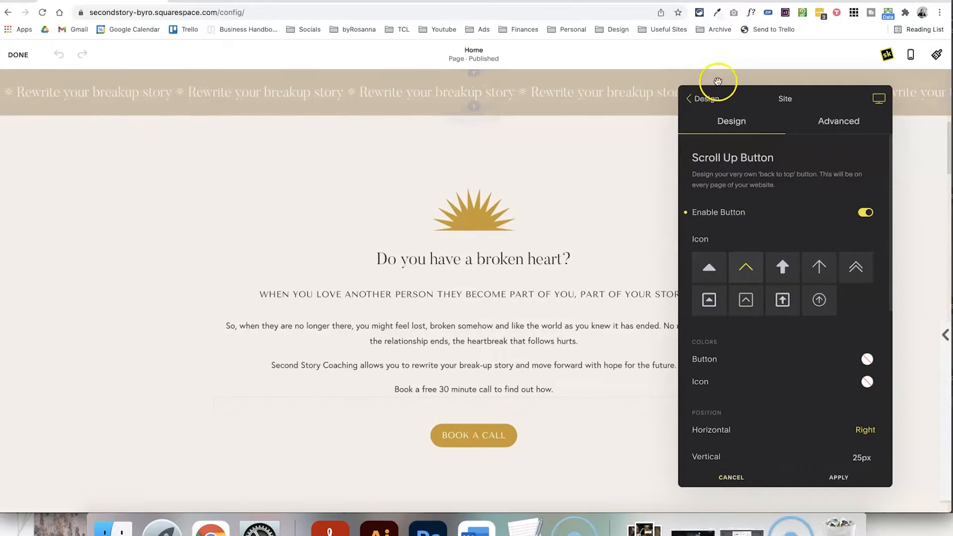
{"action": "left_click", "coordinate": [704, 98]}
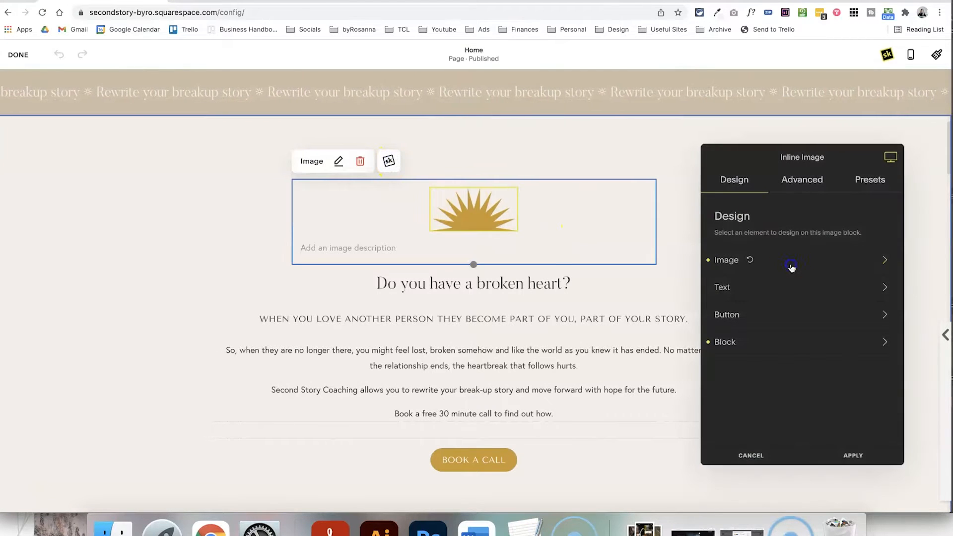
- Review the SquareKicker design options for the image element of the half-sun image block
{"action": "left_click", "coordinate": [791, 267]}
{"action": "scroll", "coordinate": [788, 373], "scroll_direction": "down", "scroll_amount": 2}
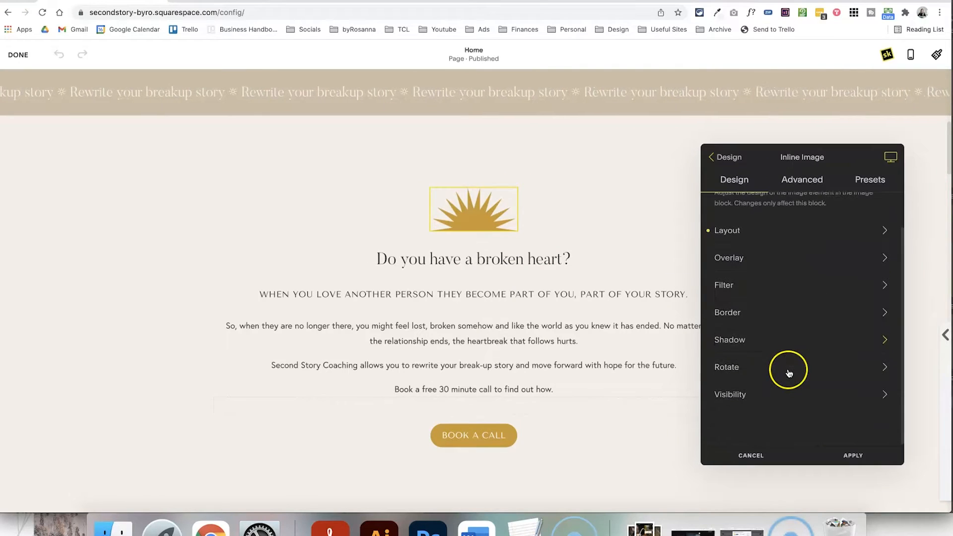
{"action": "left_click", "coordinate": [728, 157]}
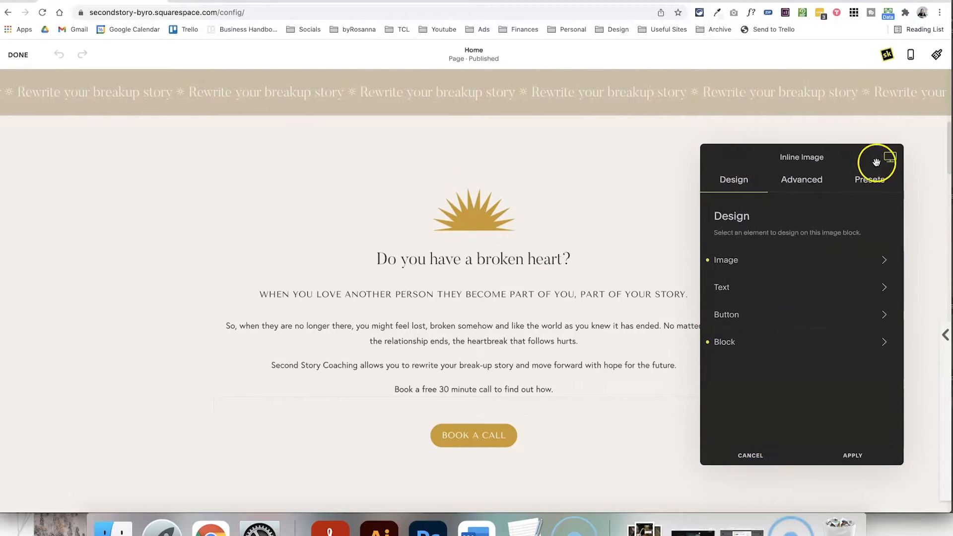
- Preview the page at laptop, tablet and mobile sizes in SquareKicker and return to the desktop view
{"action": "mouse_move", "coordinate": [869, 160]}
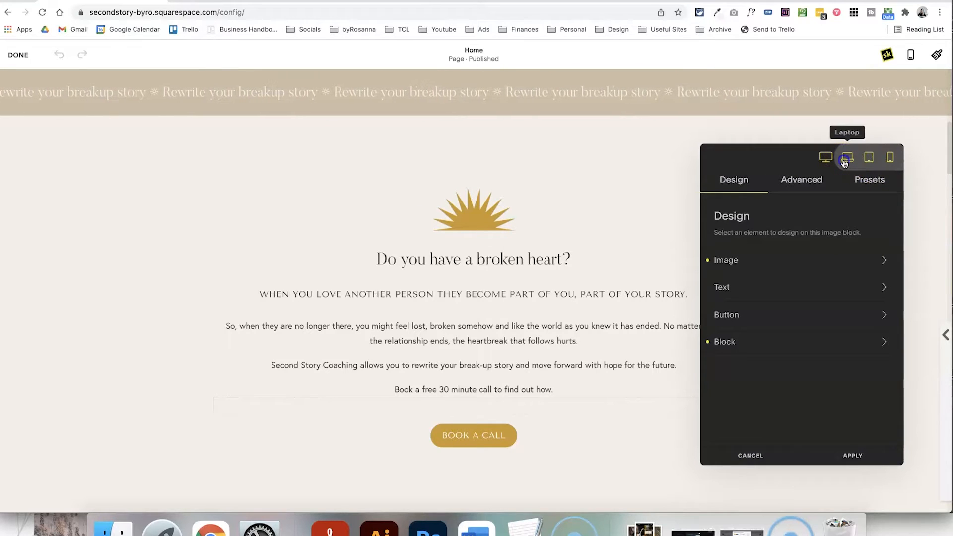
{"action": "left_click", "coordinate": [845, 162]}
{"action": "left_click", "coordinate": [869, 158]}
{"action": "left_click", "coordinate": [890, 157]}
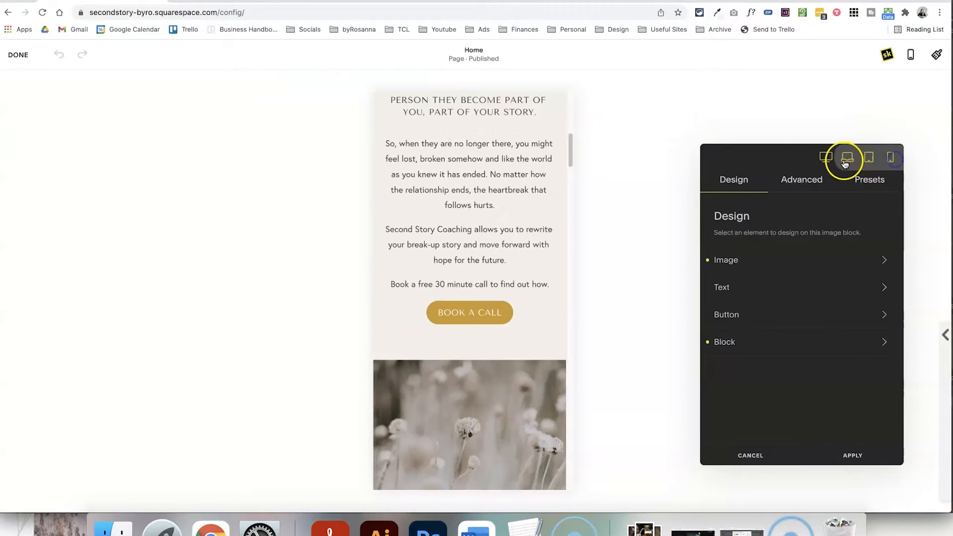
{"action": "left_click", "coordinate": [826, 156]}
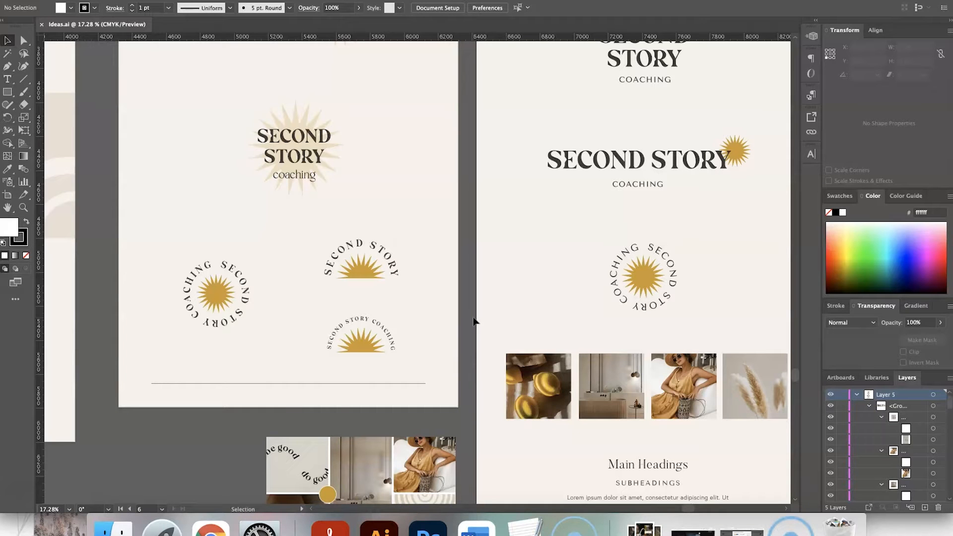
- In Illustrator, select the sun and circular lettering of the round Second Story Coaching logo on the brand board
{"action": "scroll", "coordinate": [340, 309], "scroll_direction": "right", "scroll_amount": 5}
{"action": "left_click", "coordinate": [557, 268]}
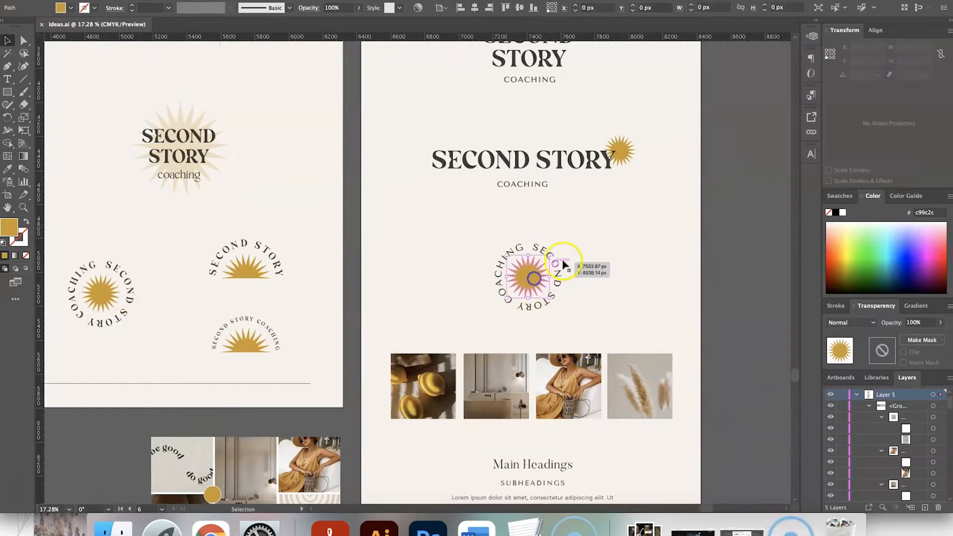
{"action": "left_click", "coordinate": [557, 268], "text": "shift"}
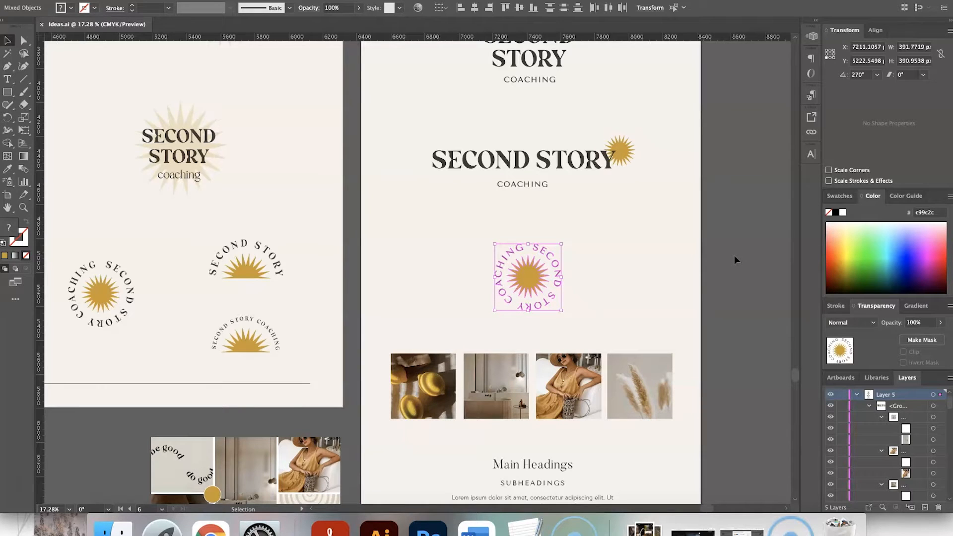
{"action": "scroll", "coordinate": [641, 168], "scroll_direction": "up", "scroll_amount": 2}
{"action": "scroll", "coordinate": [641, 169], "scroll_direction": "down", "scroll_amount": 3}
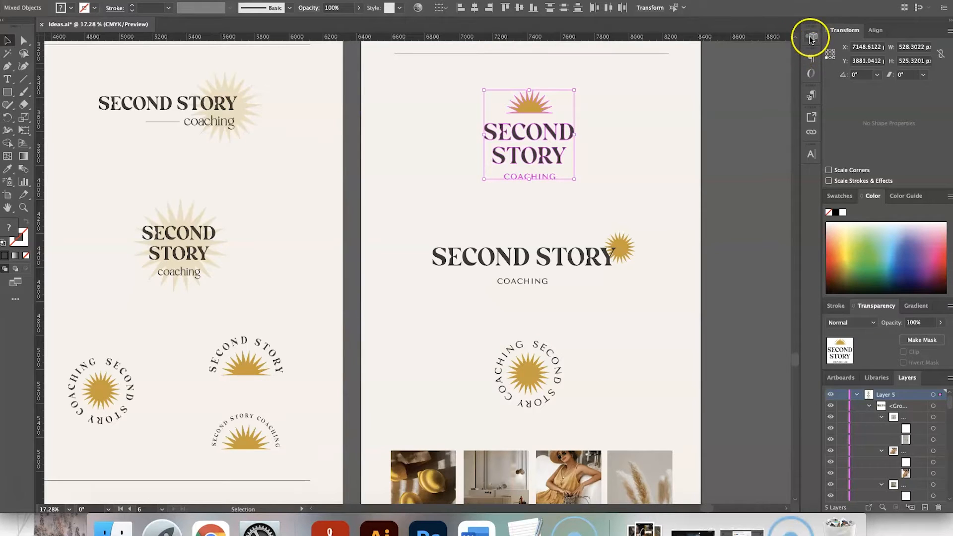
- Set the stacked Second Story Coaching logo with the half sun as the main logo in Logo Package Express
{"action": "left_click", "coordinate": [813, 38]}
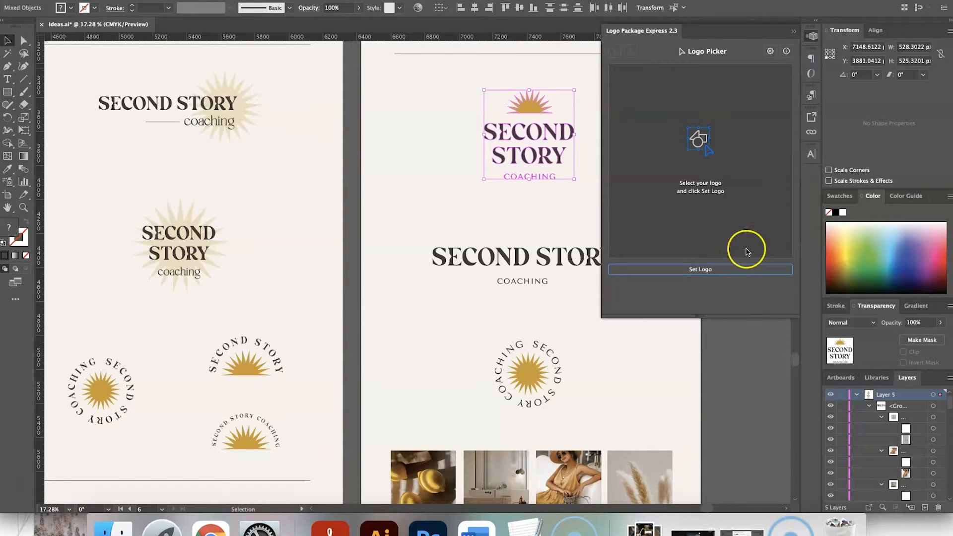
{"action": "left_click", "coordinate": [718, 272]}
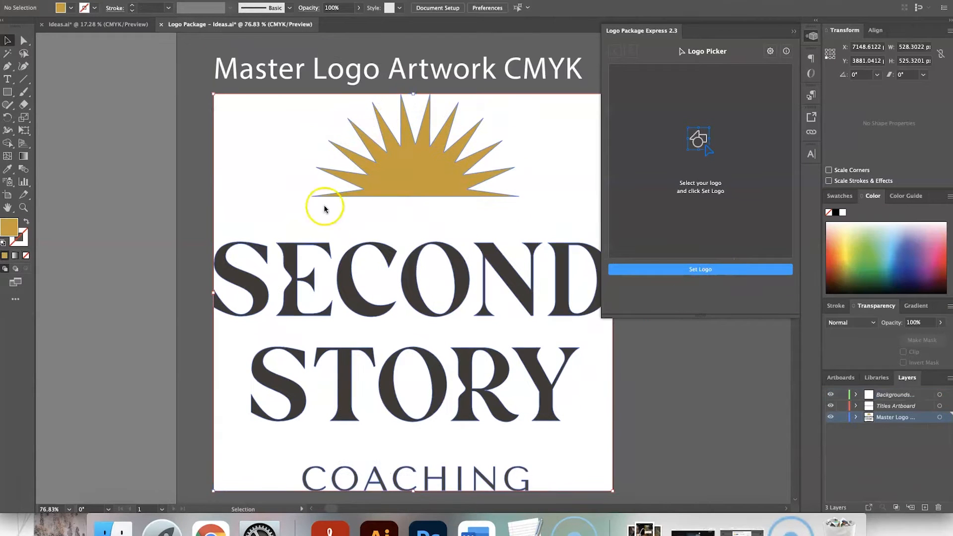
{"action": "scroll", "coordinate": [424, 182], "scroll_direction": "down", "scroll_amount": 2}
{"action": "scroll", "coordinate": [423, 182], "scroll_direction": "right", "scroll_amount": 1}
{"action": "scroll", "coordinate": [424, 180], "scroll_direction": "up", "scroll_amount": 1}
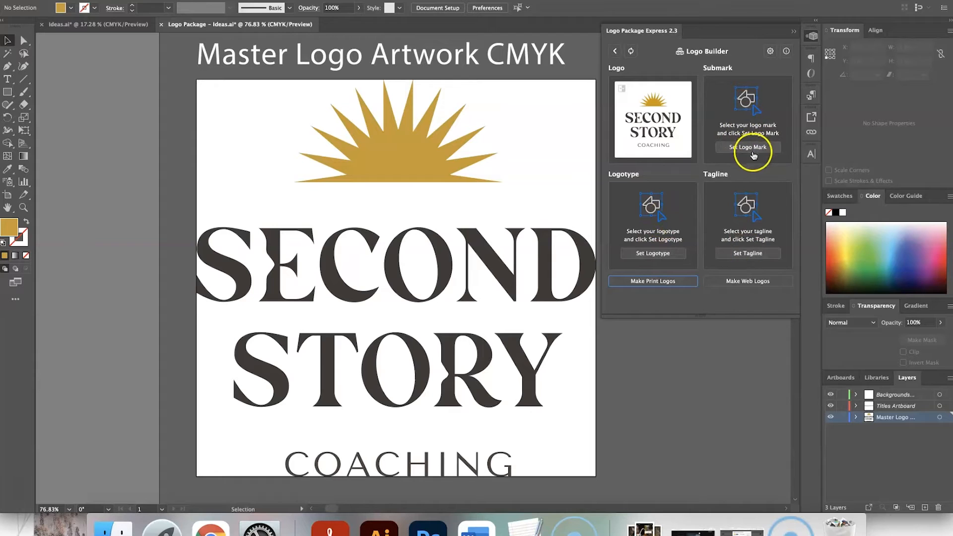
- Set the half sun as the package's submark and the Second Story Coaching lettering as its logotype
{"action": "left_click", "coordinate": [391, 158]}
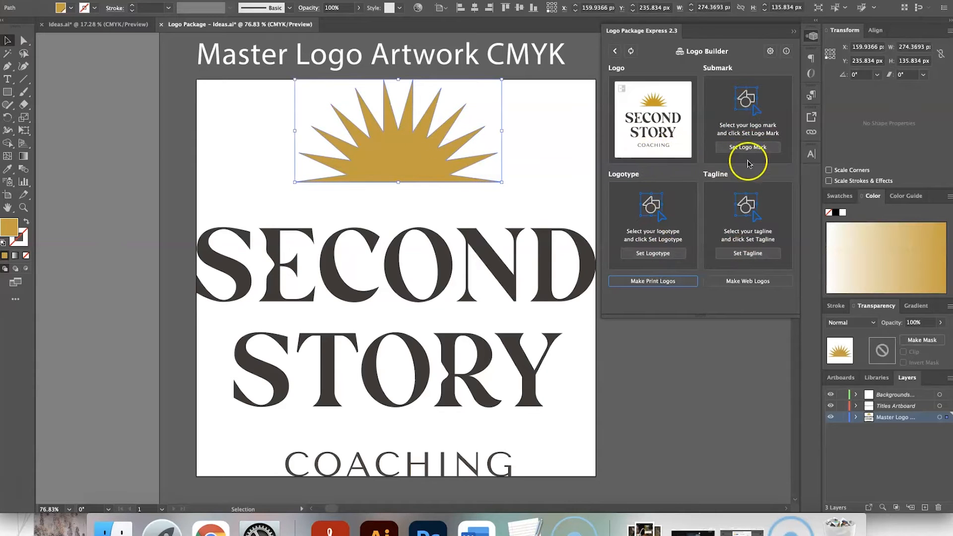
{"action": "left_click", "coordinate": [749, 148]}
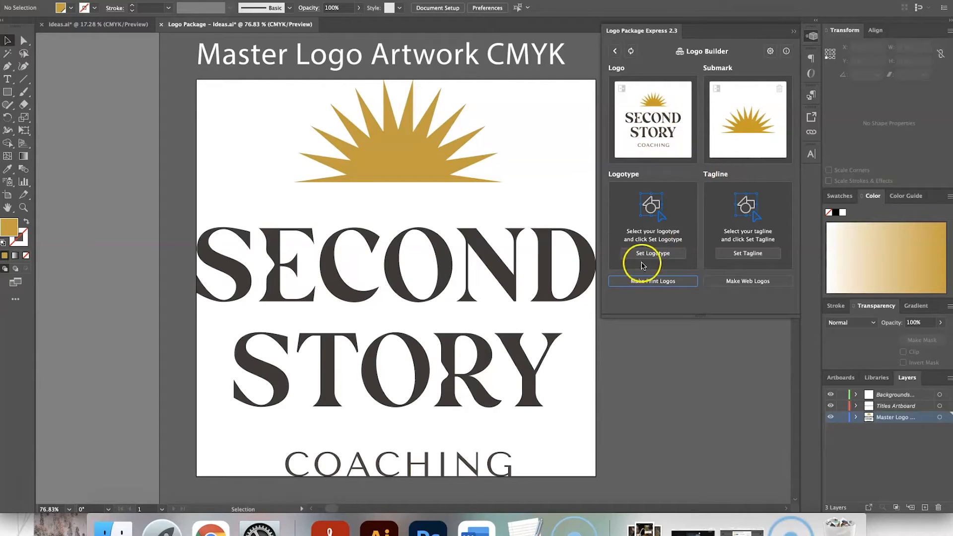
{"action": "left_click_drag", "start_coordinate": [549, 440], "coordinate": [578, 466]}
{"action": "left_click", "coordinate": [648, 251]}
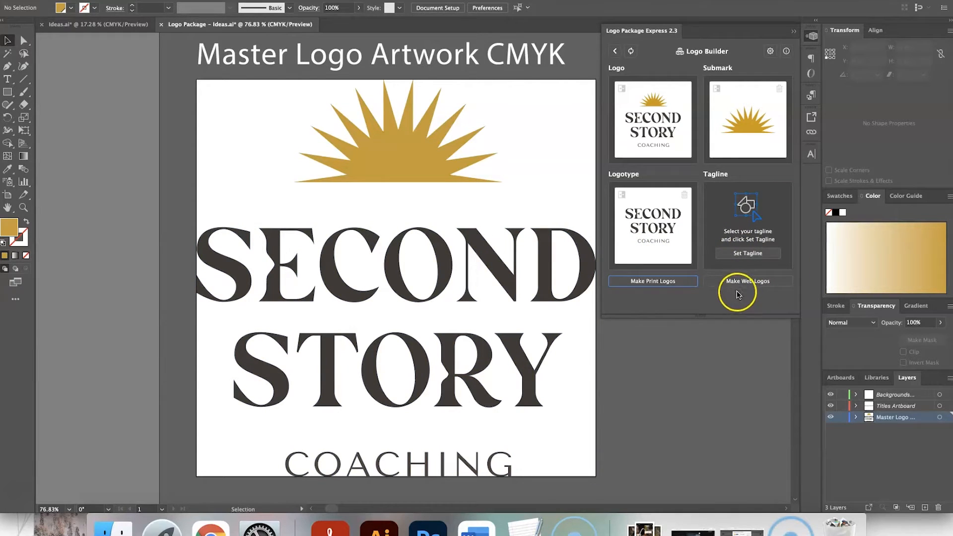
- Generate the web logo variations and export them as a logo package to the Downloads folder
{"action": "left_click", "coordinate": [738, 283]}
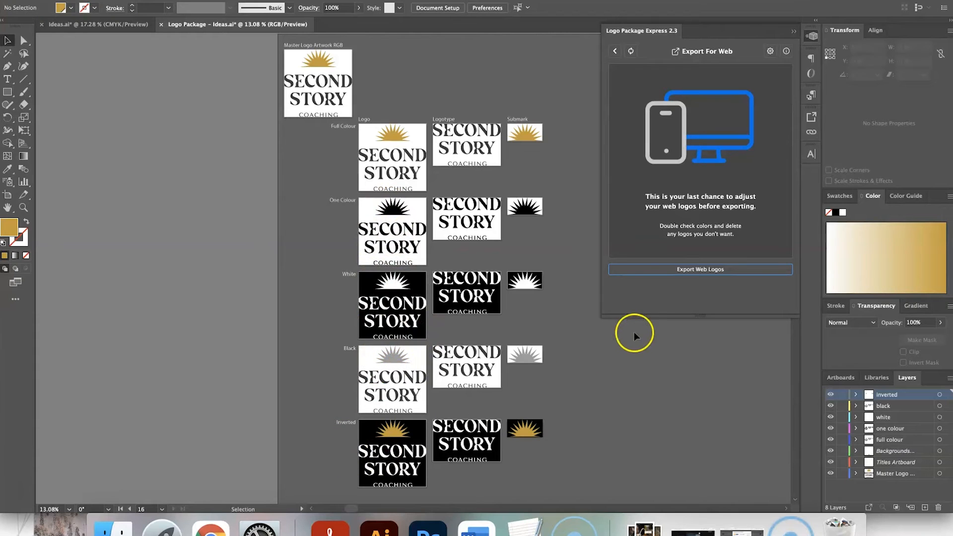
{"action": "left_click", "coordinate": [677, 270]}
{"action": "left_click", "coordinate": [559, 273]}
{"action": "left_click", "coordinate": [448, 402]}
{"action": "left_click", "coordinate": [793, 491]}
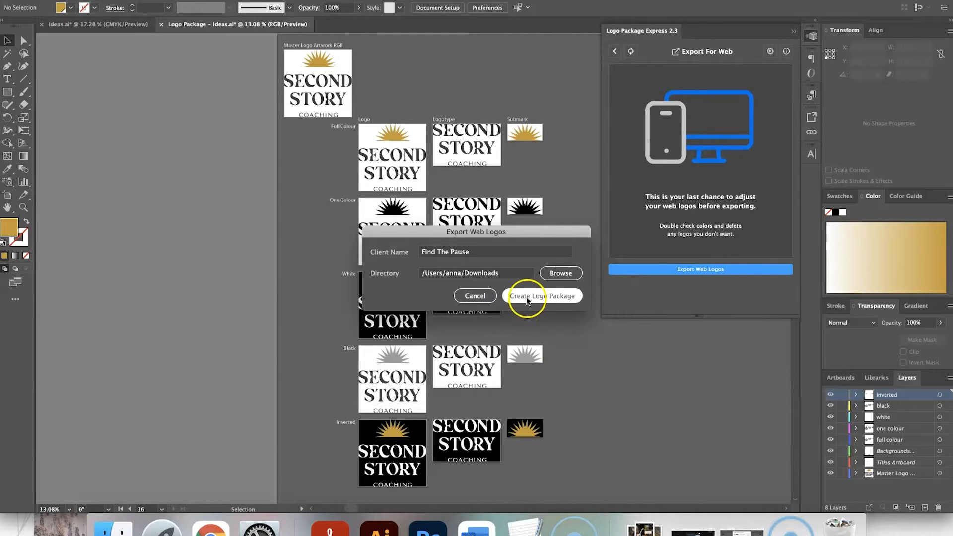
{"action": "left_click", "coordinate": [544, 297]}
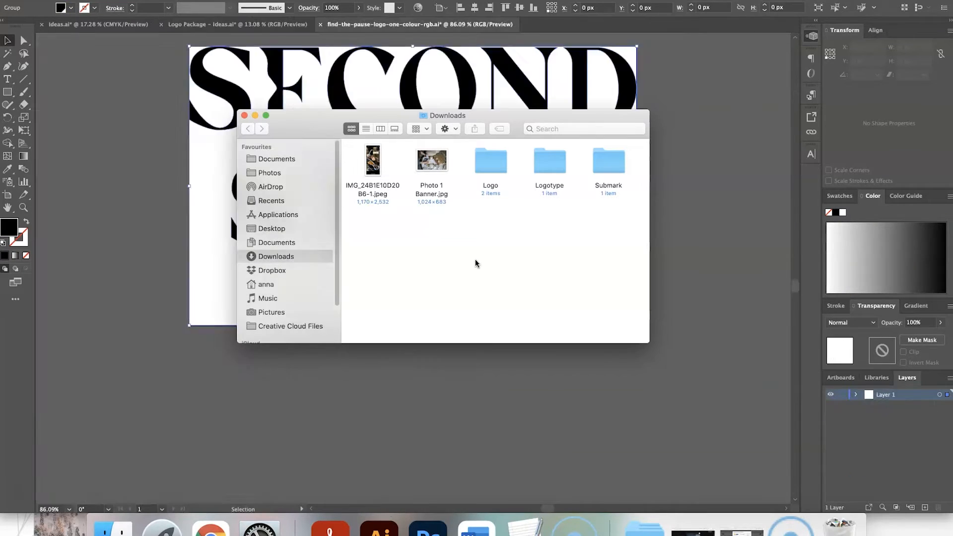
- Inspect the exported Logo folder down to the full colour digital files and return to Illustrator
{"action": "left_click", "coordinate": [495, 231]}
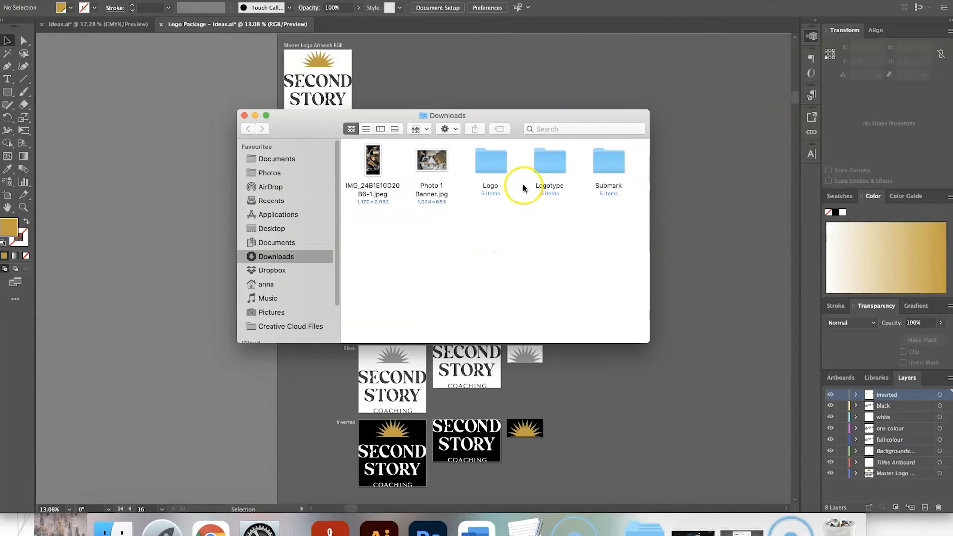
{"action": "double_click", "coordinate": [498, 171]}
{"action": "double_click", "coordinate": [442, 171]}
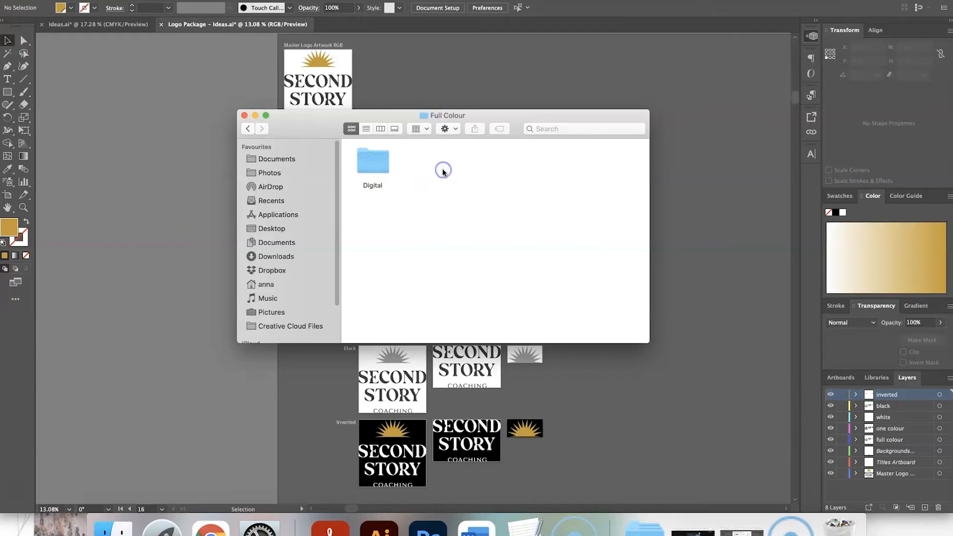
{"action": "double_click", "coordinate": [391, 169]}
{"action": "left_click", "coordinate": [246, 128]}
{"action": "left_click", "coordinate": [732, 219]}
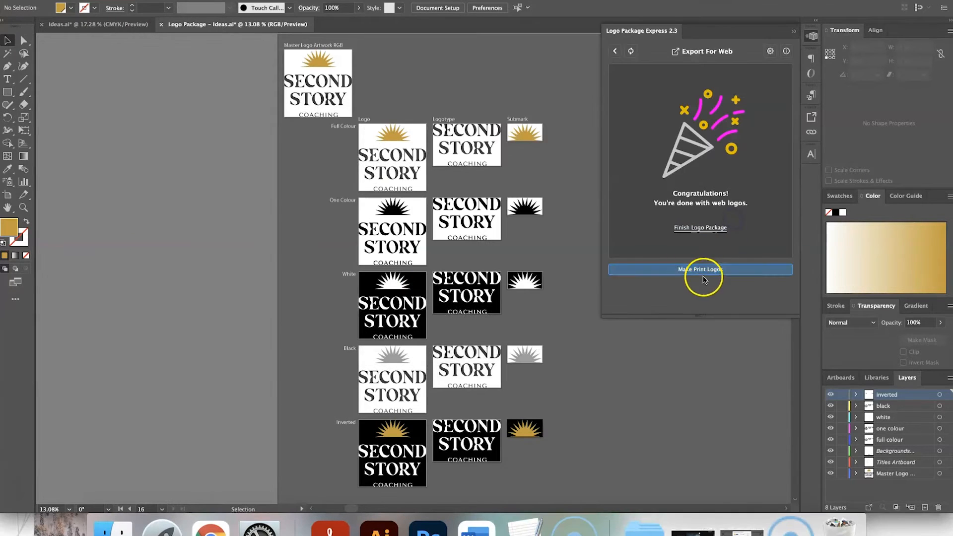